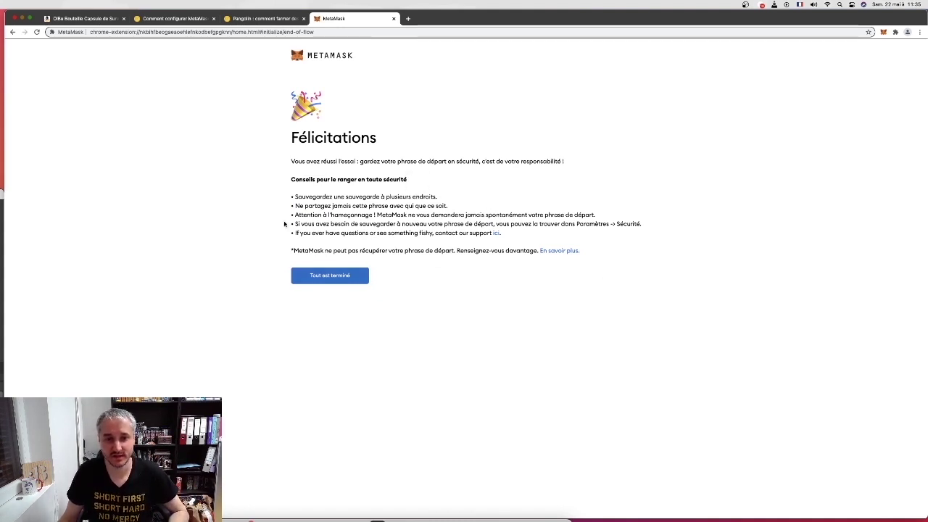
Read through the safety tips for storing the seed phrase on the Félicitations page
left_click_drag(319, 179, 447, 190)
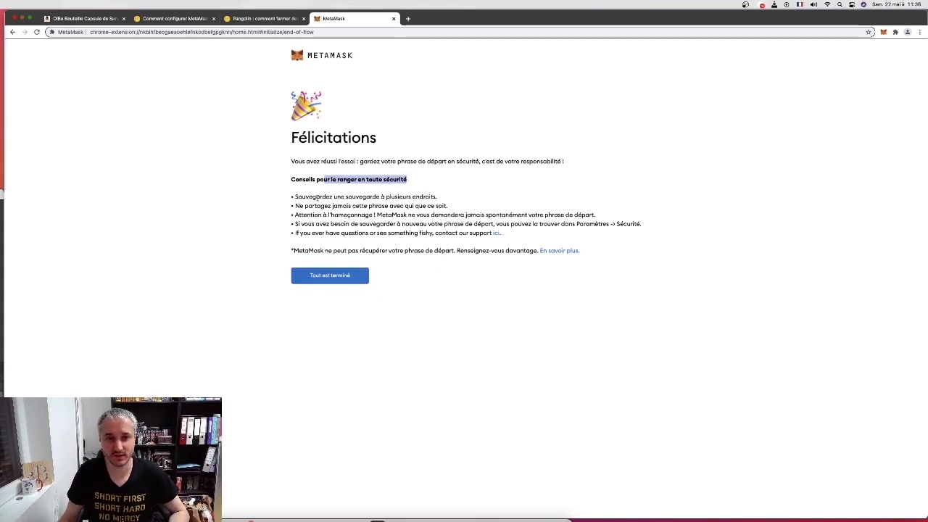
left_click_drag(305, 197, 438, 197)
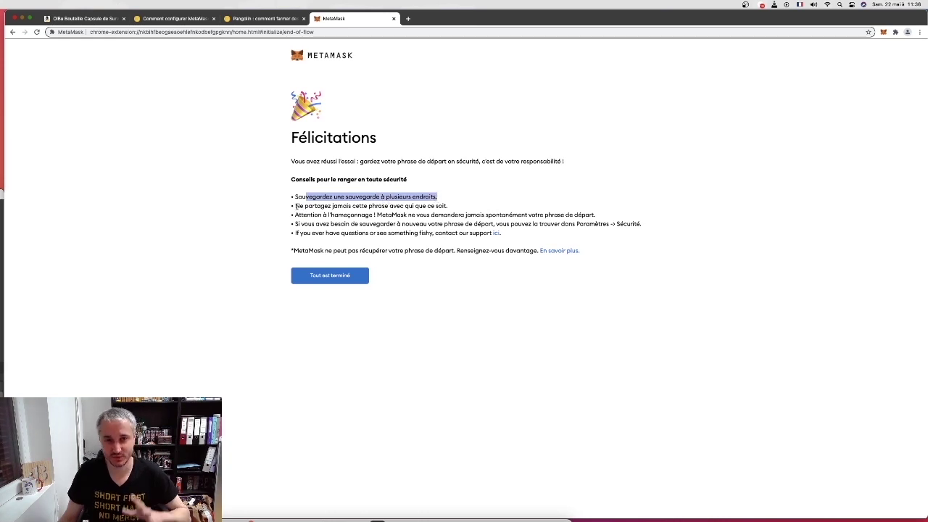
left_click_drag(296, 206, 425, 206)
left_click_drag(321, 216, 594, 215)
left_click_drag(302, 225, 622, 226)
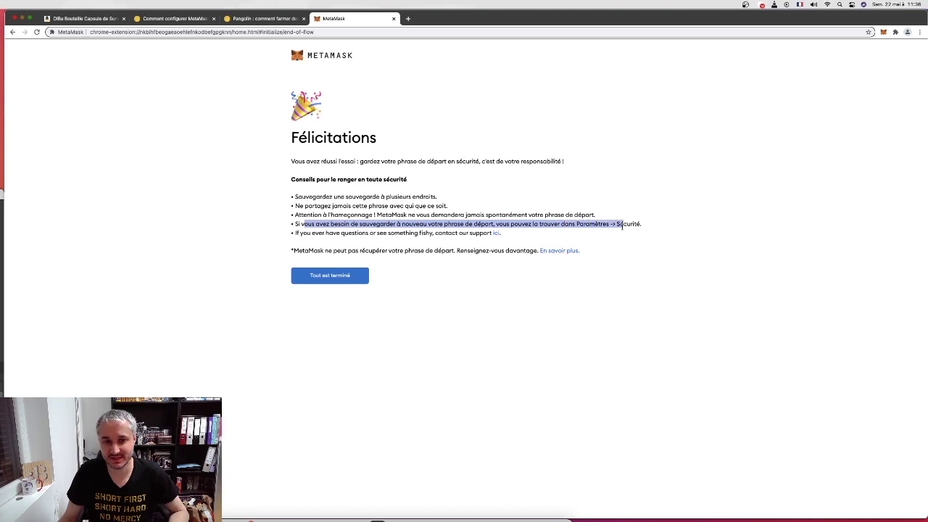
left_click(341, 231)
left_click_drag(336, 232, 442, 234)
left_click(306, 251)
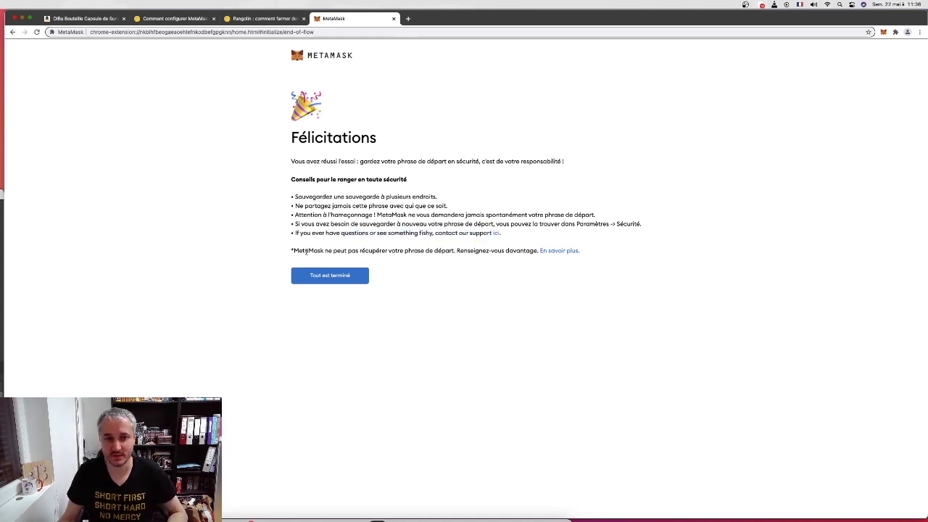
left_click_drag(290, 250, 404, 251)
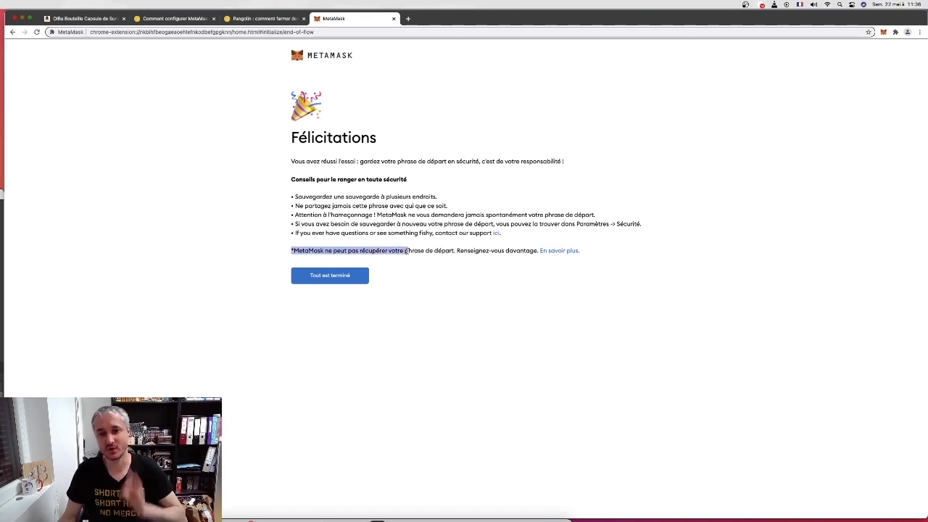
Finish the wallet setup, skim the What's new announcements and dismiss them
left_click(333, 282)
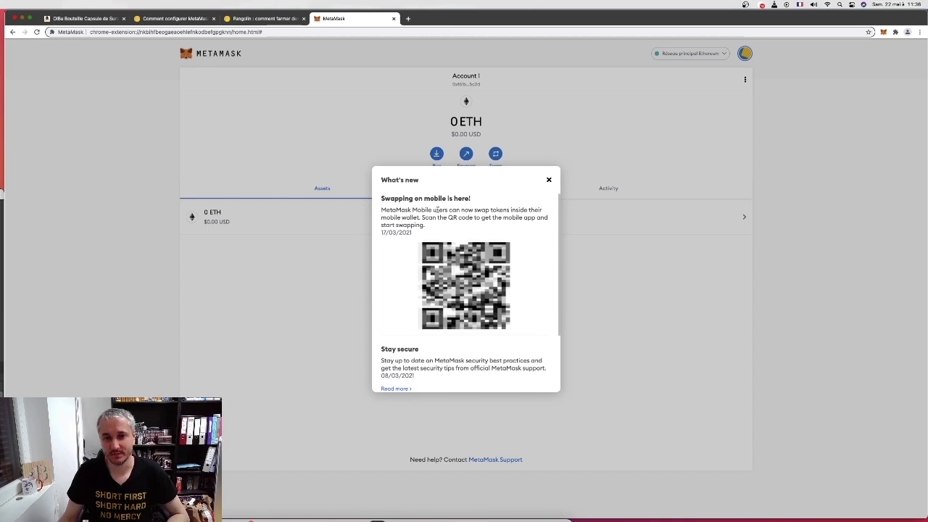
scroll(458, 313, "down", 2)
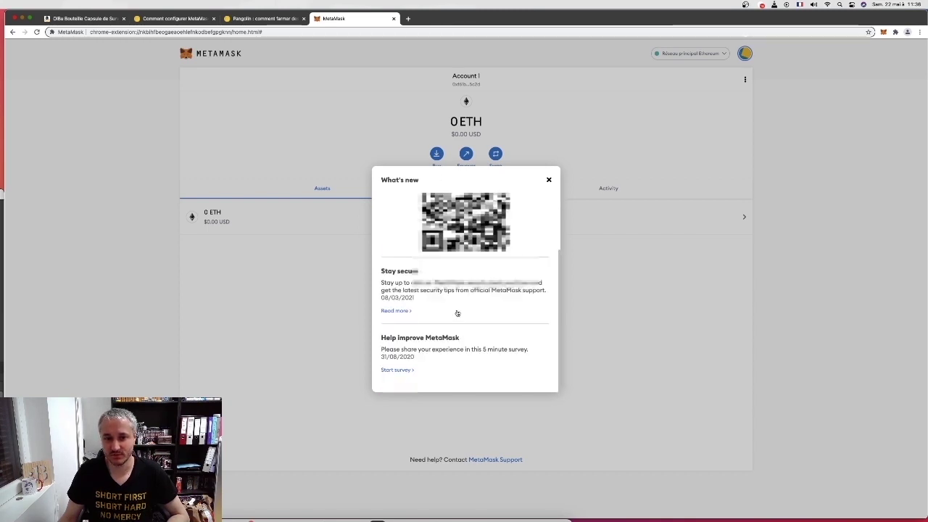
scroll(457, 313, "up", 2)
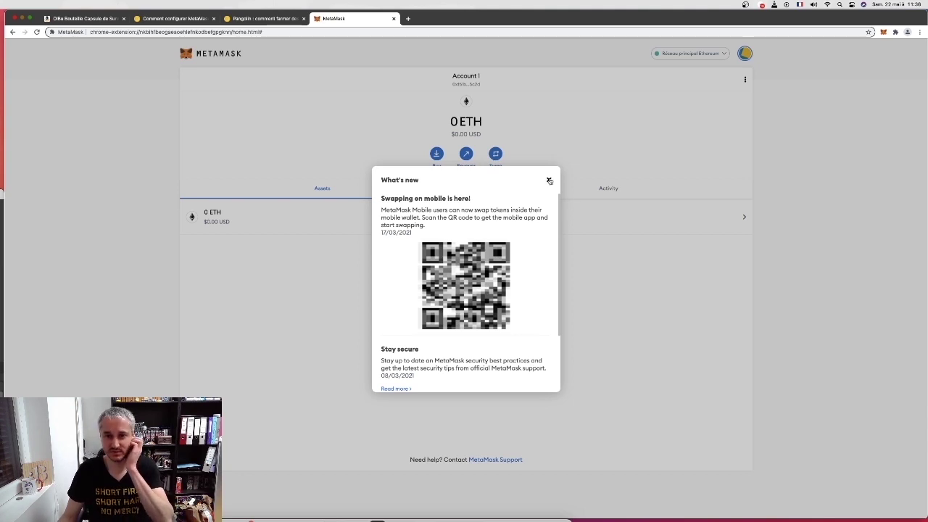
left_click(549, 181)
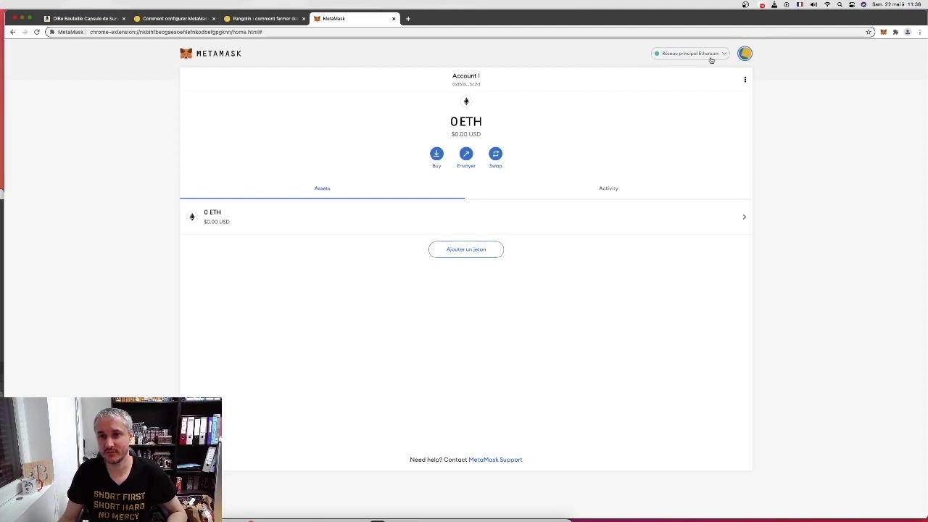
Copy the Account 1 address, examine the account on Etherscan and close its page
left_click(482, 84)
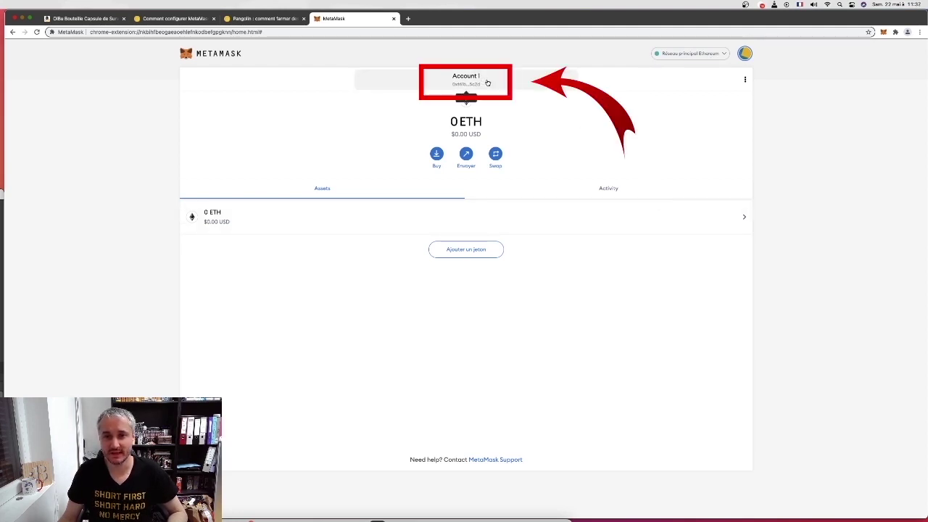
left_click(744, 78)
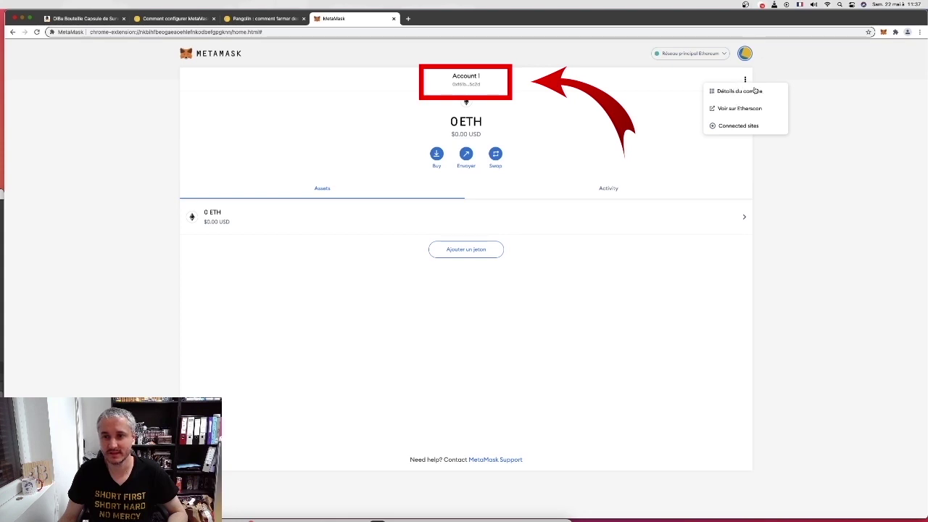
left_click(748, 111)
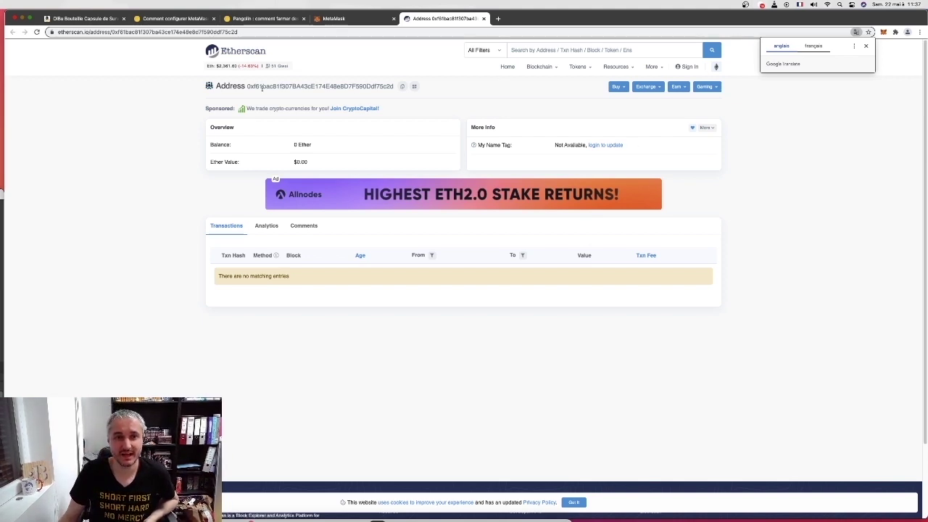
left_click_drag(247, 86, 397, 86)
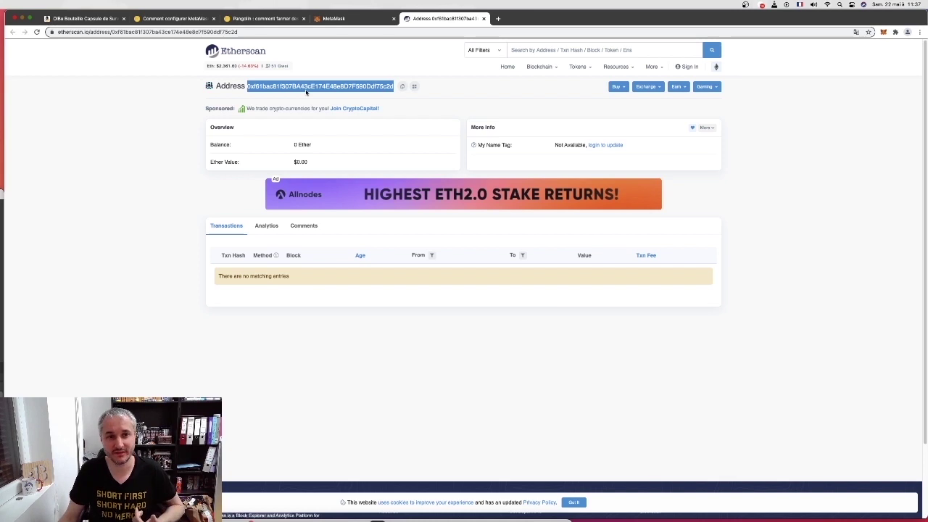
left_click(402, 86)
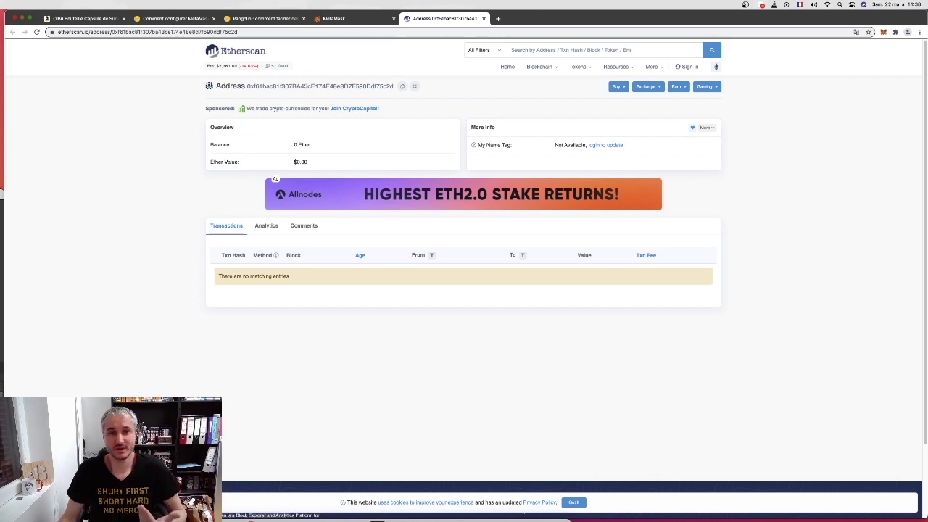
key("super+w")
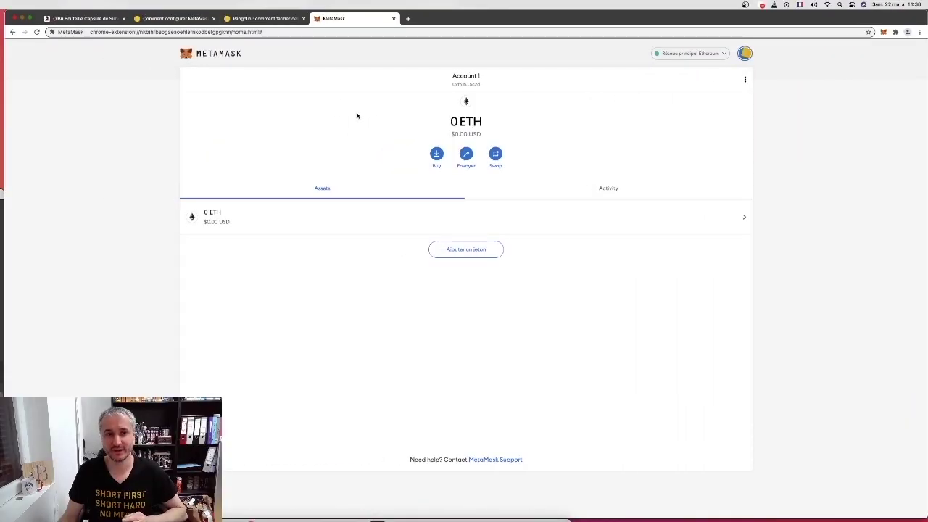
Open the custom RPC network form and consult the Binance Smart Chain settings in the Cryptoast guide
left_click(174, 18)
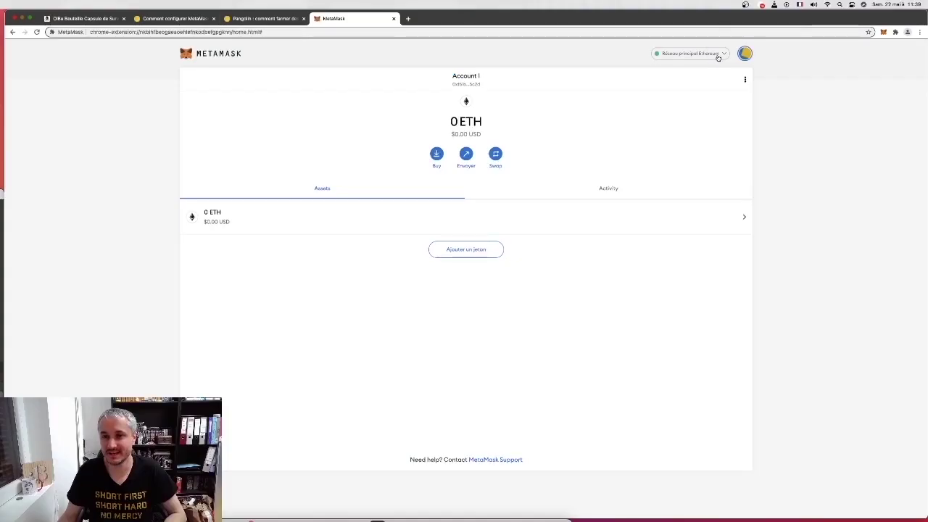
left_click(717, 55)
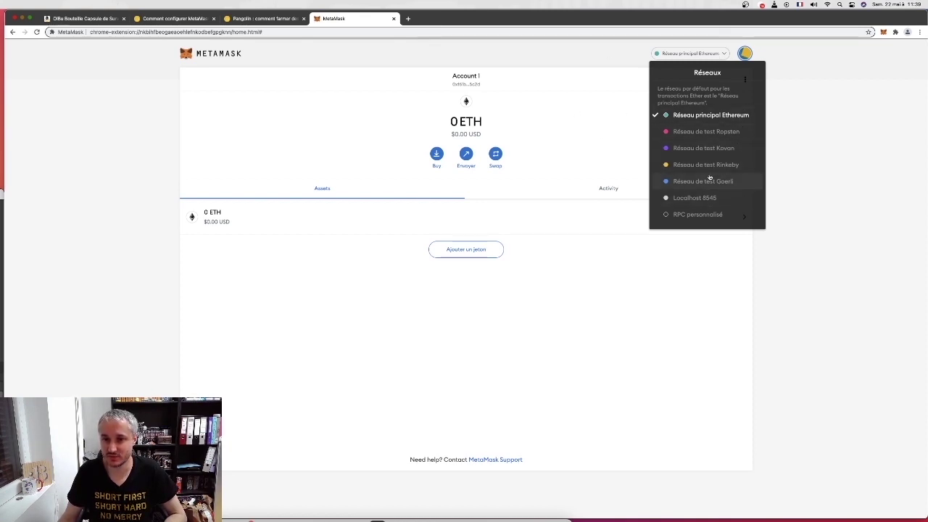
left_click(693, 215)
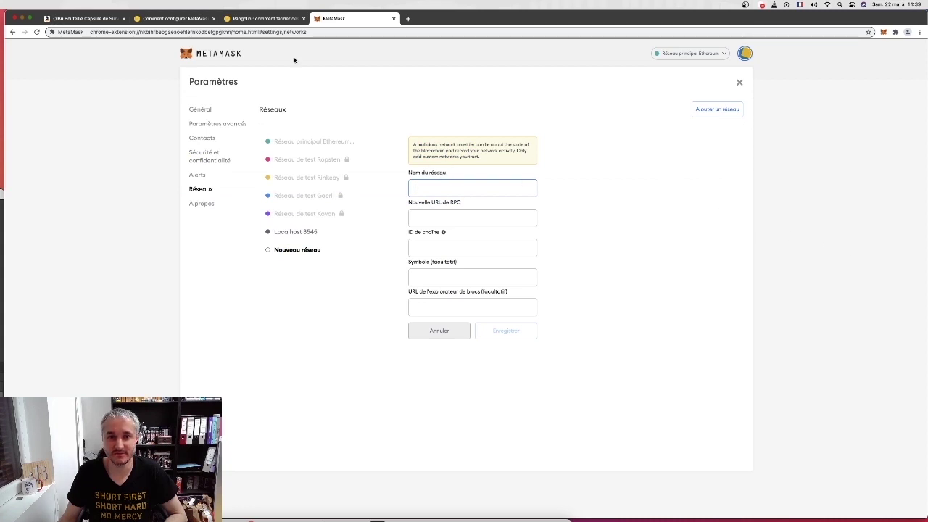
left_click(170, 20)
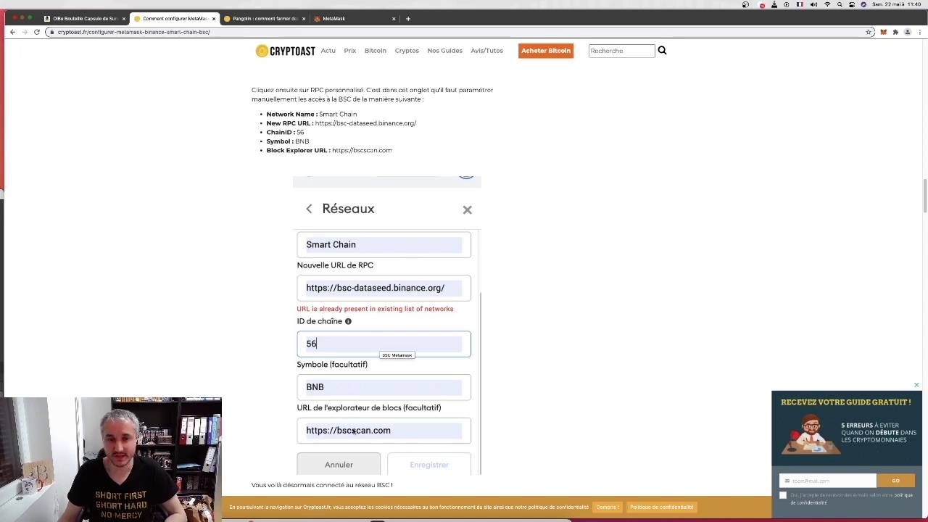
scroll(417, 327, "down", 1)
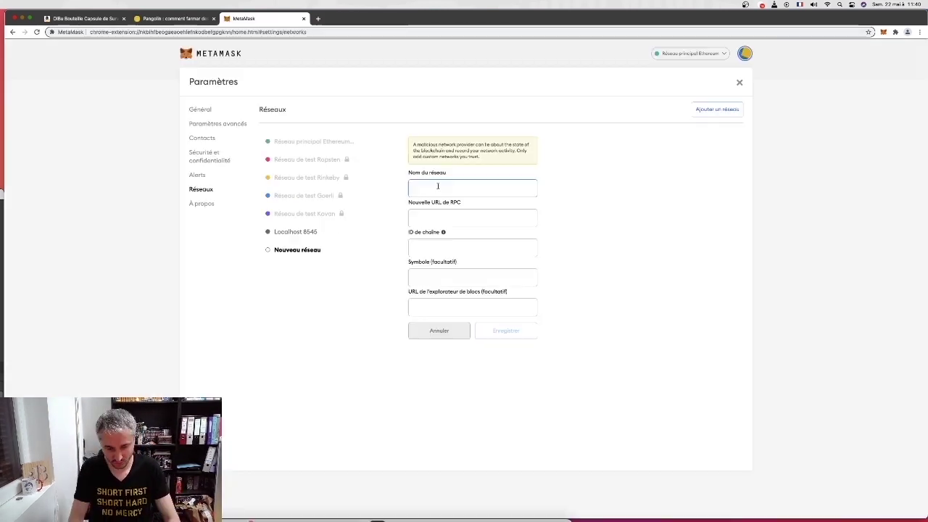
type("Smart")
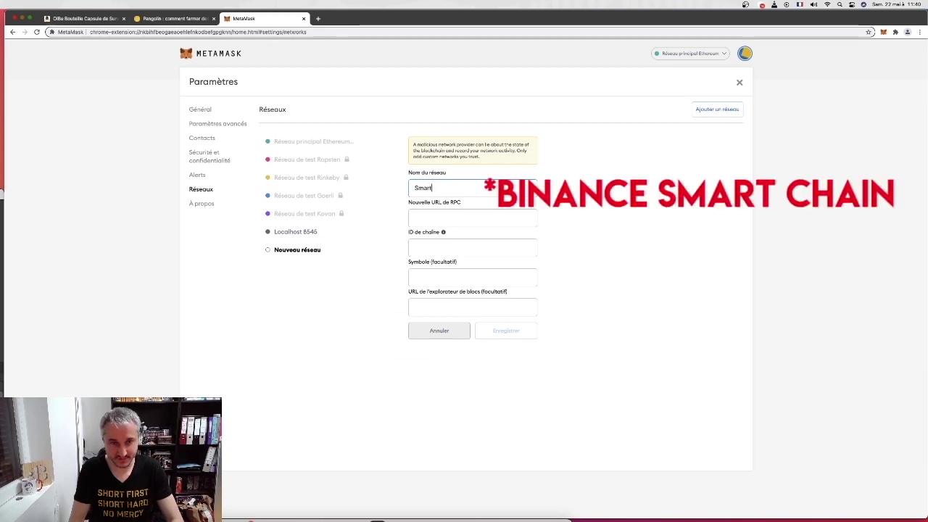
type(" Chain")
left_click(466, 219)
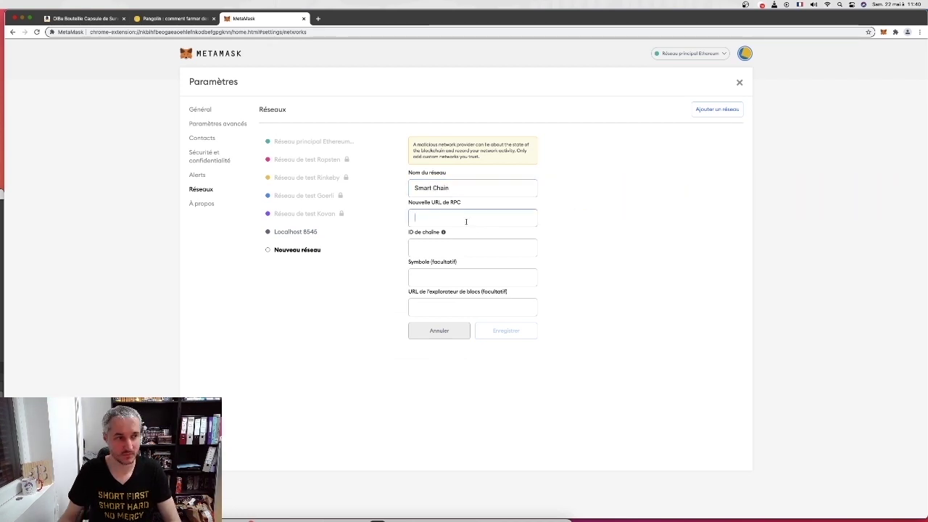
type("https://bsc-dataseed.binance.org/")
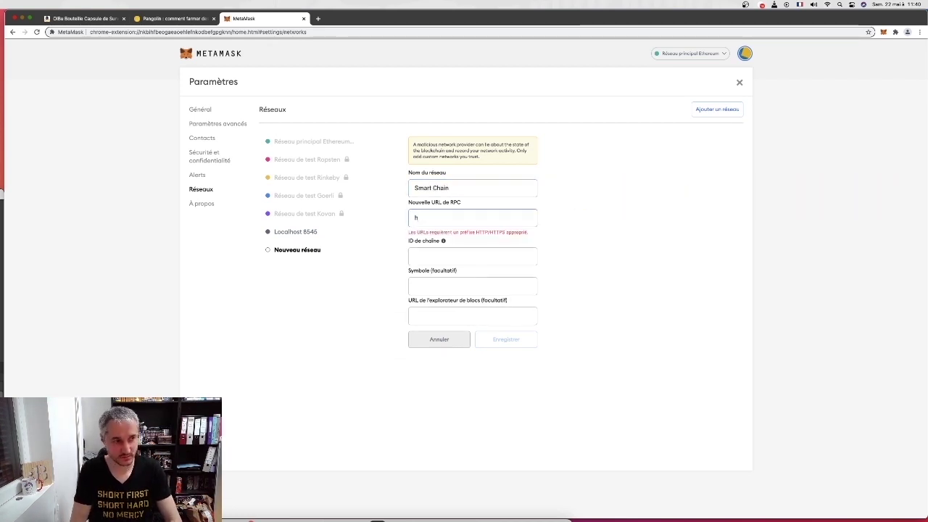
key("Tab")
type("56")
key("Tab")
type("BNB")
key("Tab")
type("https://bscscan.com")
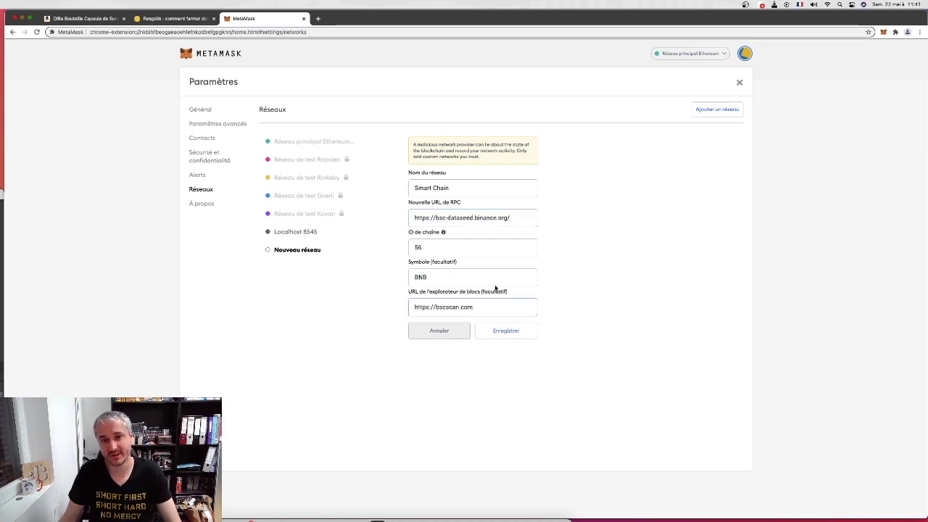
Save the Smart Chain network and select it as the active network
left_click(509, 332)
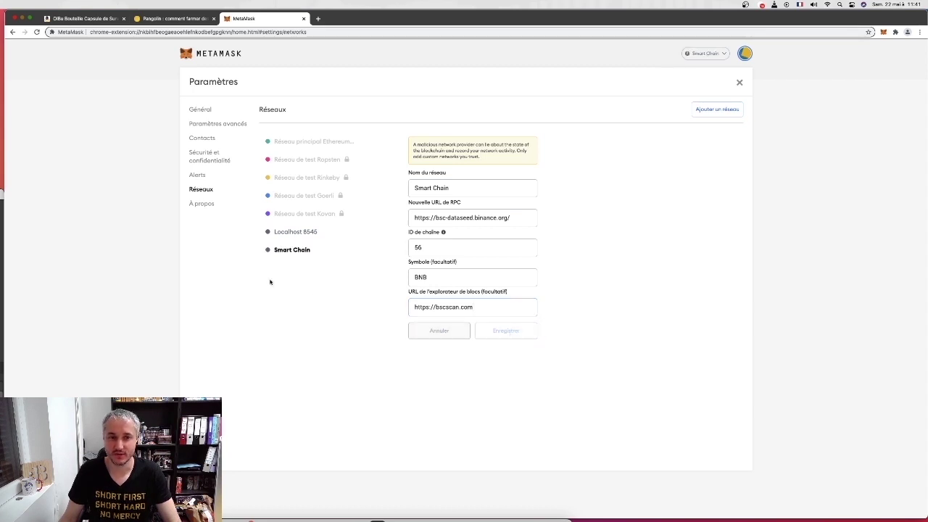
left_click(715, 55)
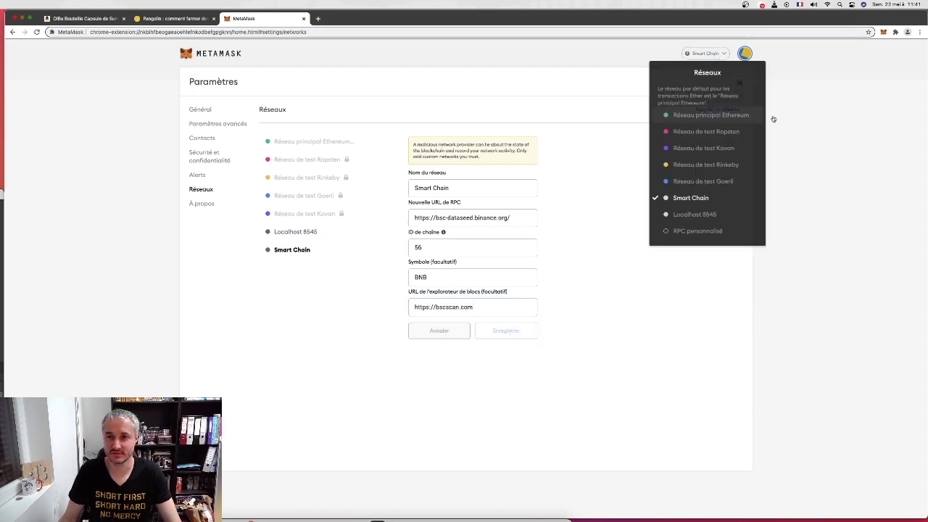
left_click(696, 200)
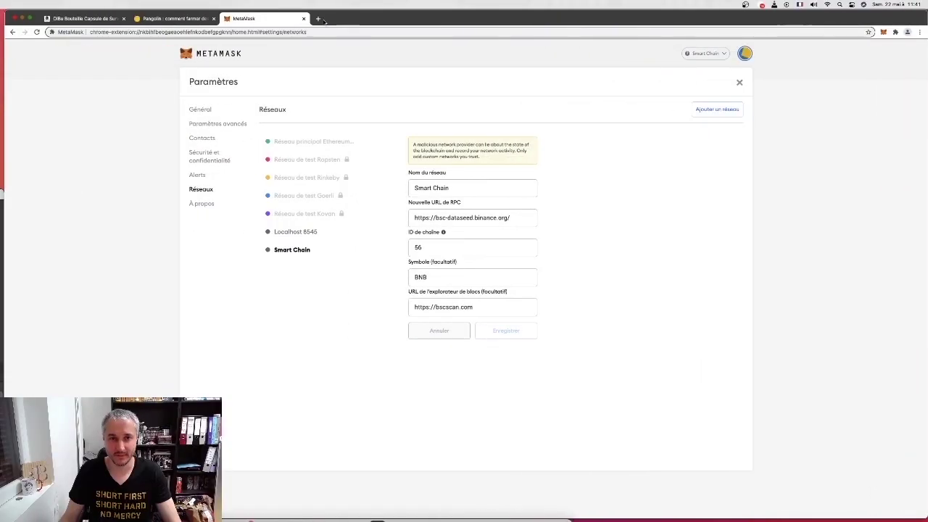
Open CoinMarketCap on a separate page, and bring up the custom token form in the MetaMask wallet
left_click(318, 19)
type("coin")
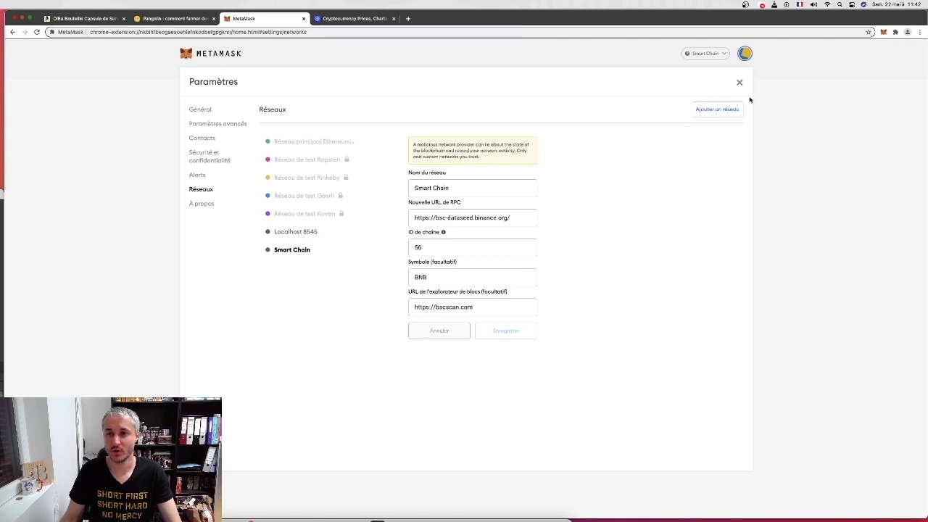
left_click(739, 85)
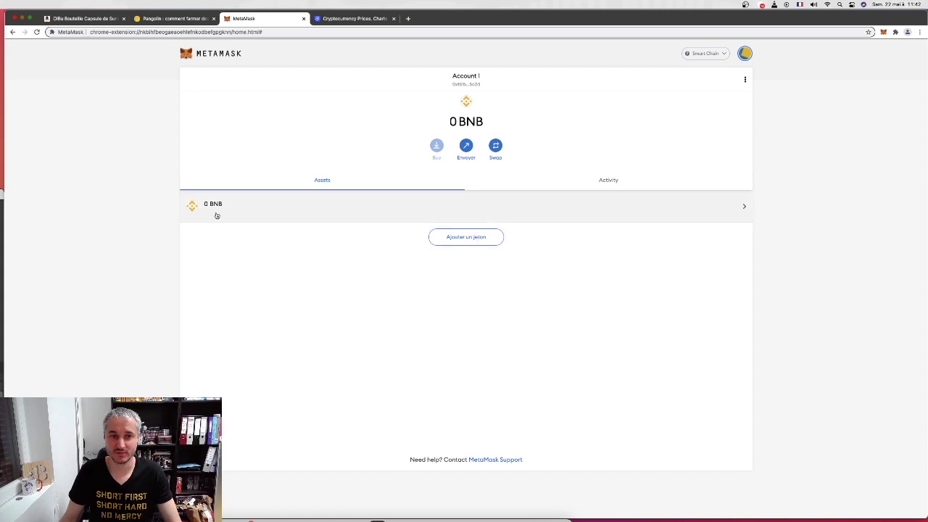
left_click(476, 236)
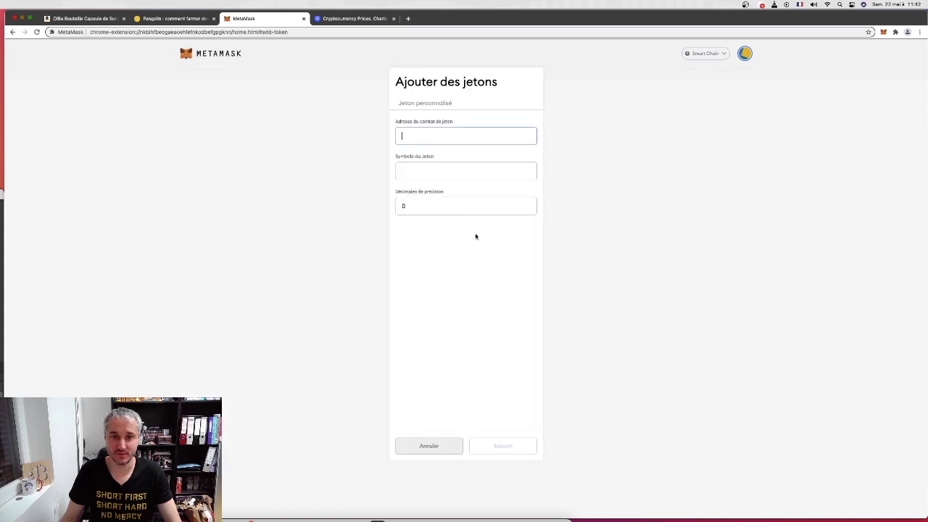
Switch to CoinMarketCap, search for "bus" and open the Binance USD page
left_click(341, 19)
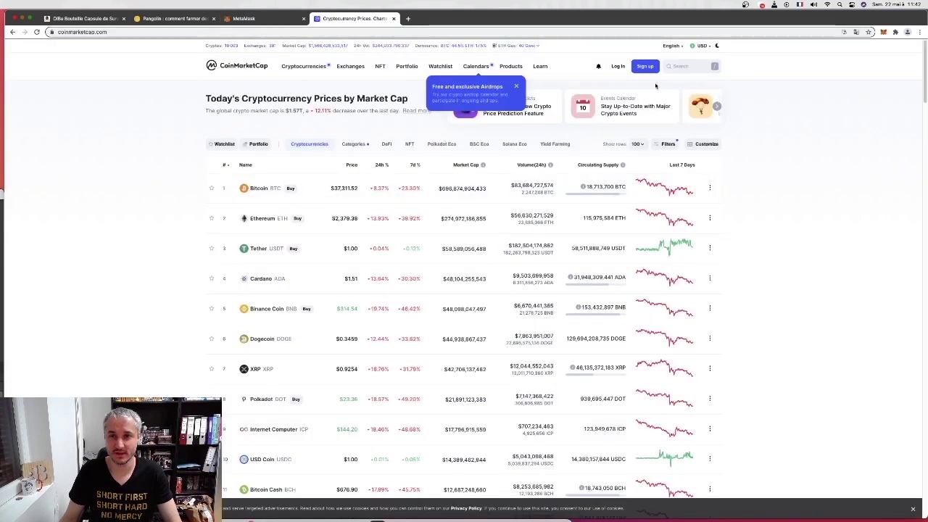
left_click(681, 68)
type("bus")
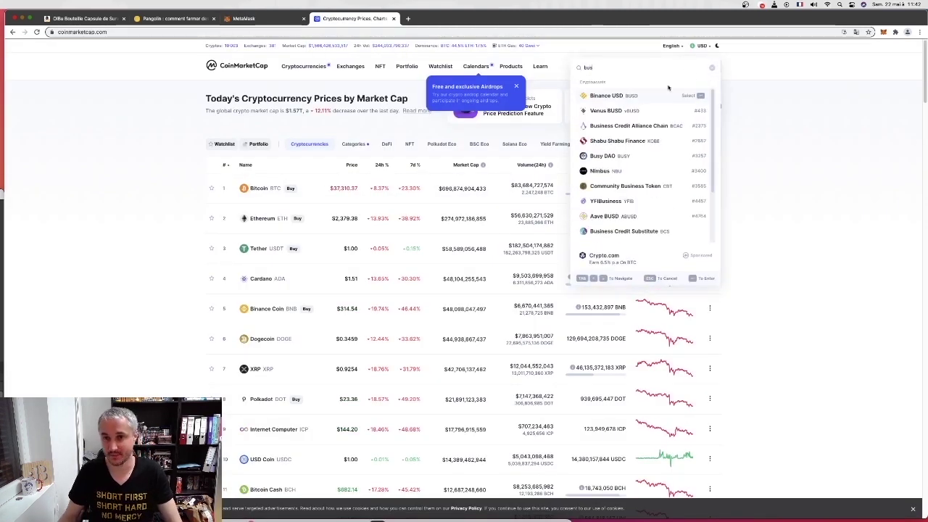
left_click(613, 95)
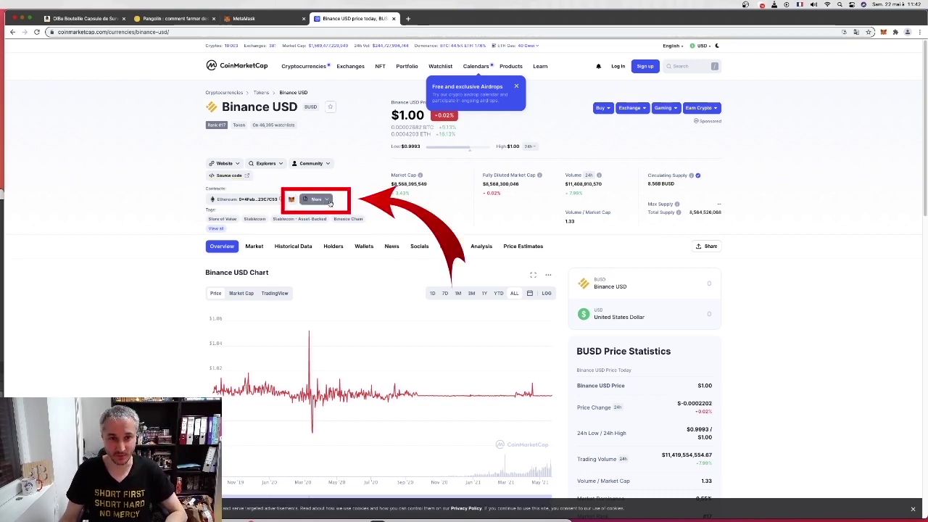
Copy Binance USD's contract address on Binance Smart Chain and return to MetaMask's custom token form
left_click(328, 203)
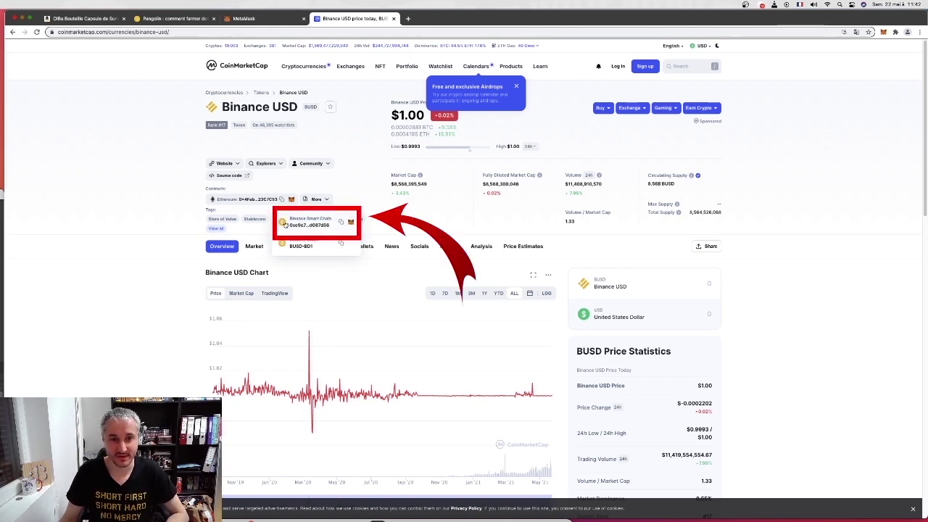
left_click(341, 221)
left_click(297, 22)
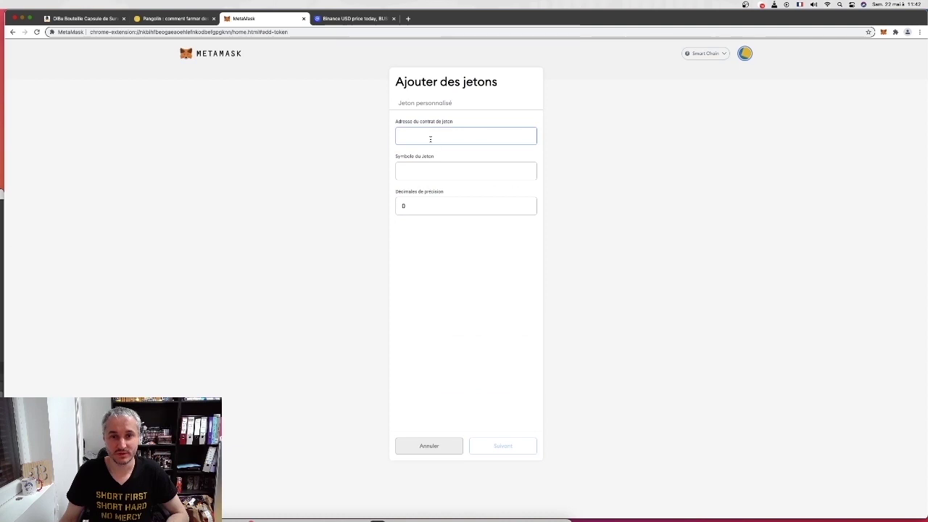
Add the BUSD token to the wallet using the copied contract address, and return to the account overview
key("super+v")
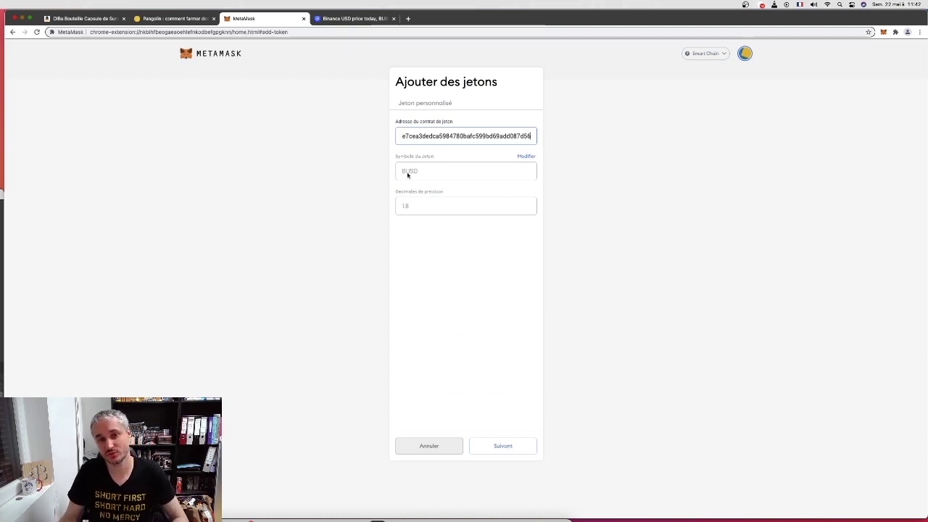
double_click(424, 212)
left_click(561, 185)
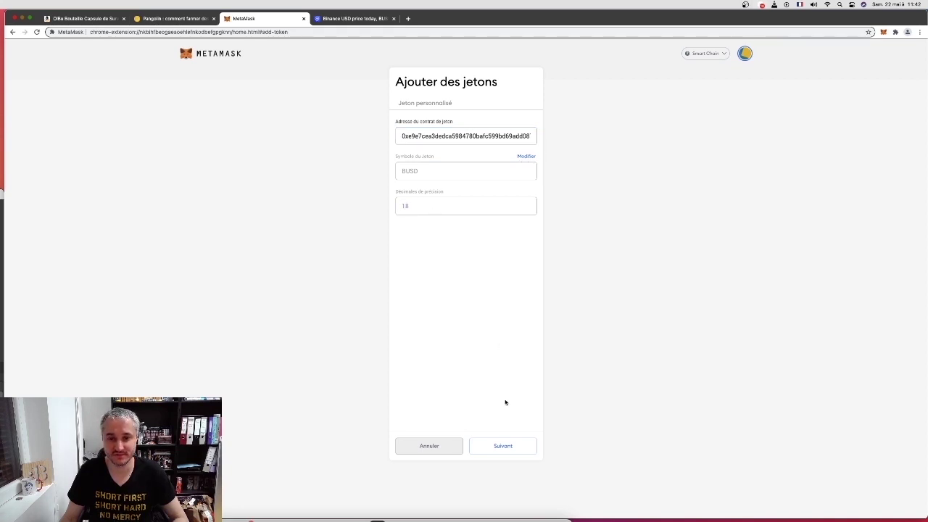
left_click(511, 444)
left_click(495, 444)
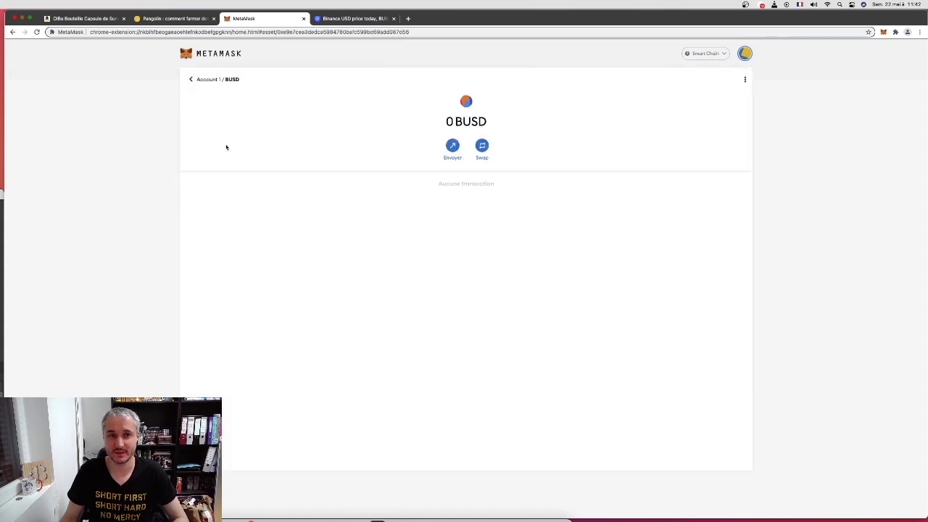
left_click(191, 81)
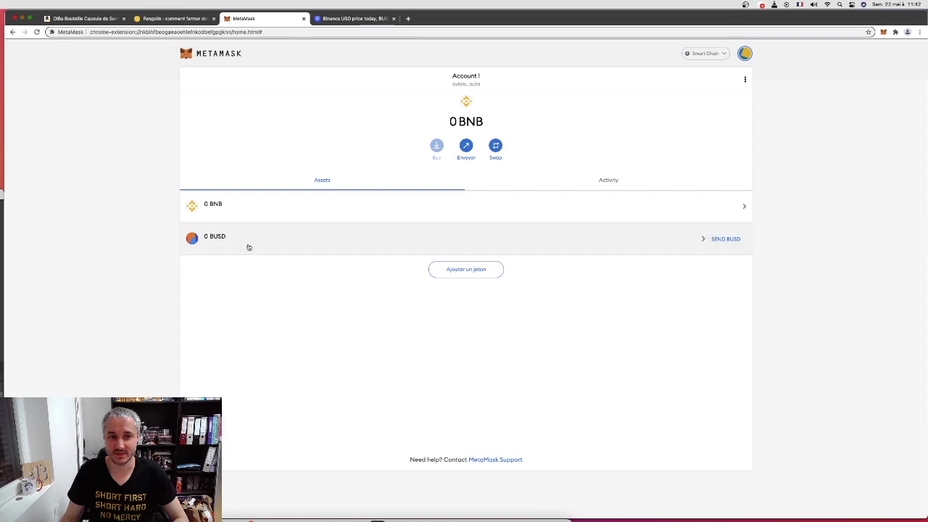
Switch to CoinMarketCap, find PancakeSwap by searching for "pancakeswap", and copy its Binance Smart Chain contract address
left_click(352, 16)
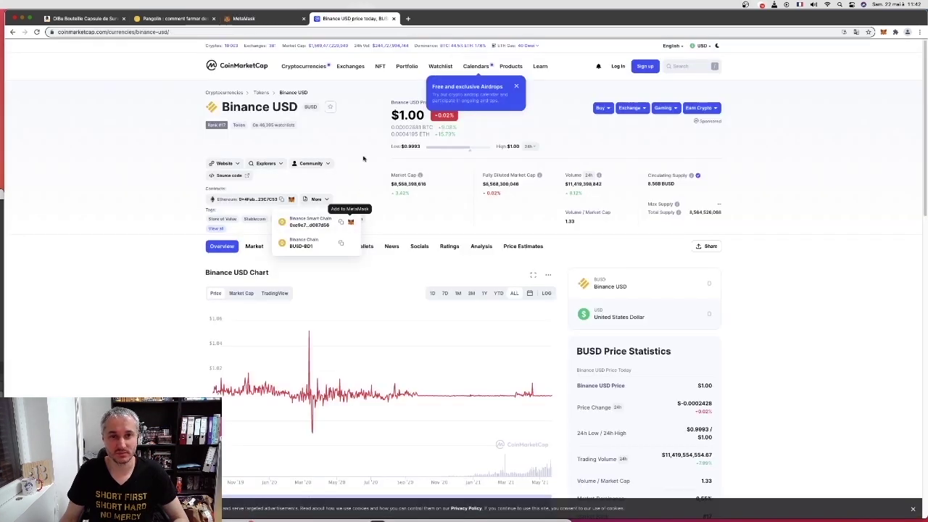
left_click(681, 67)
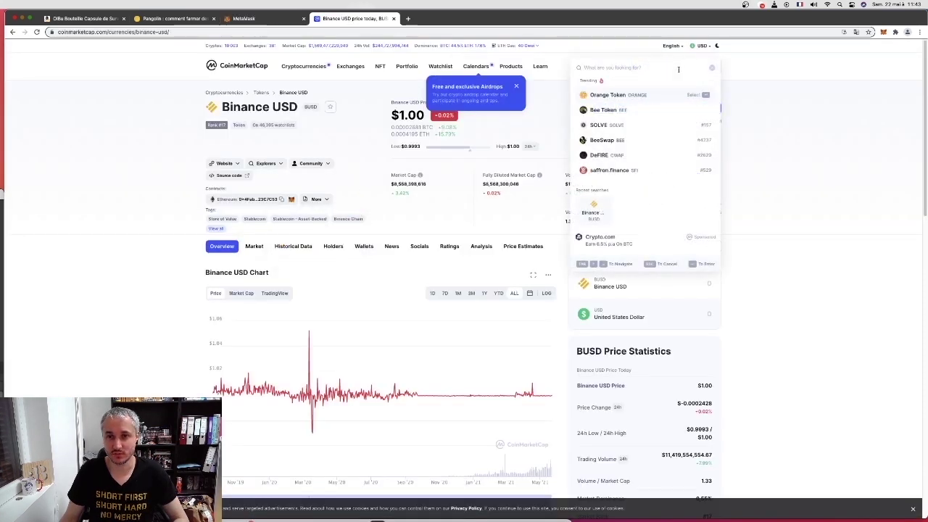
type("pancakeswap")
key("Return")
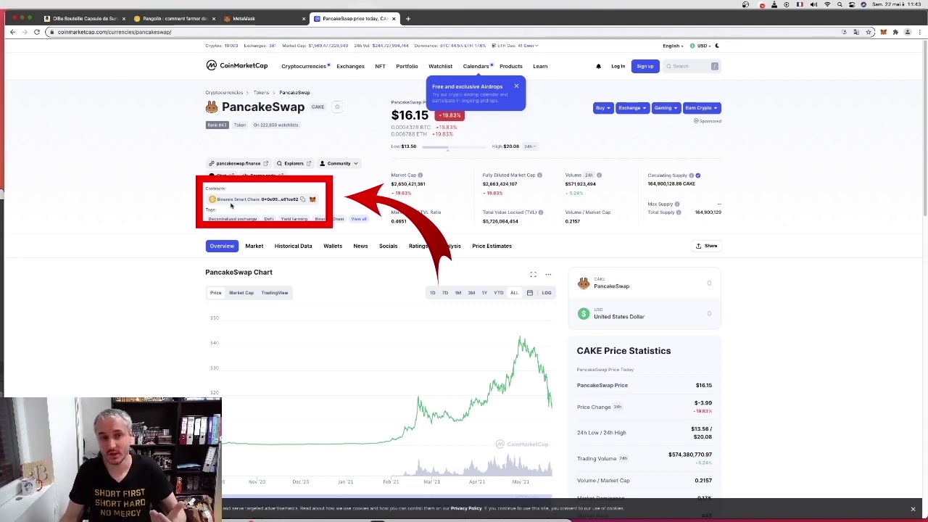
left_click(302, 199)
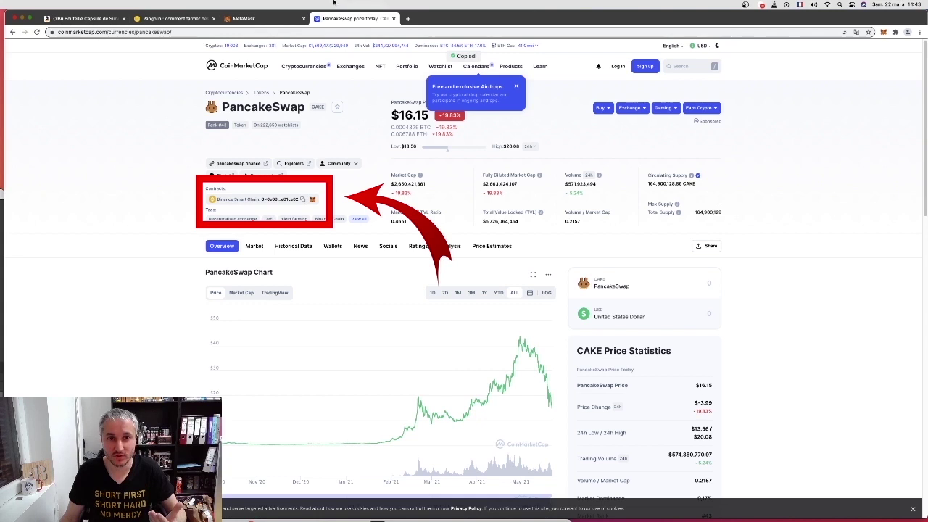
Back in MetaMask, add the Cake token using the copied contract address, and return to the account overview
left_click(247, 19)
left_click(466, 273)
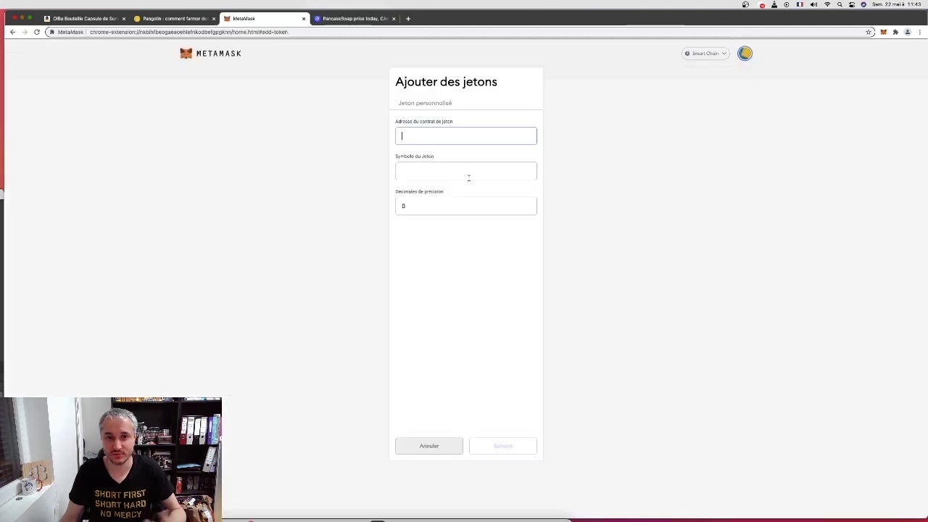
key("super+v")
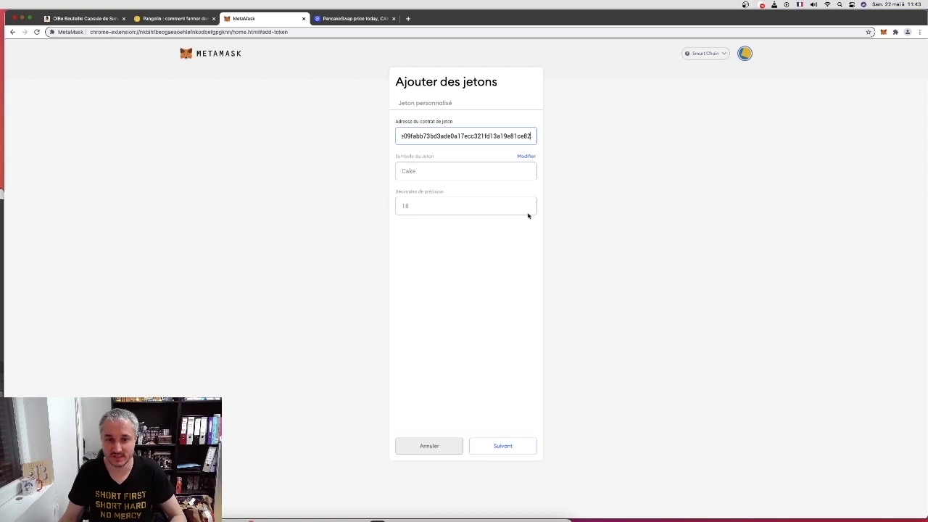
left_click(507, 447)
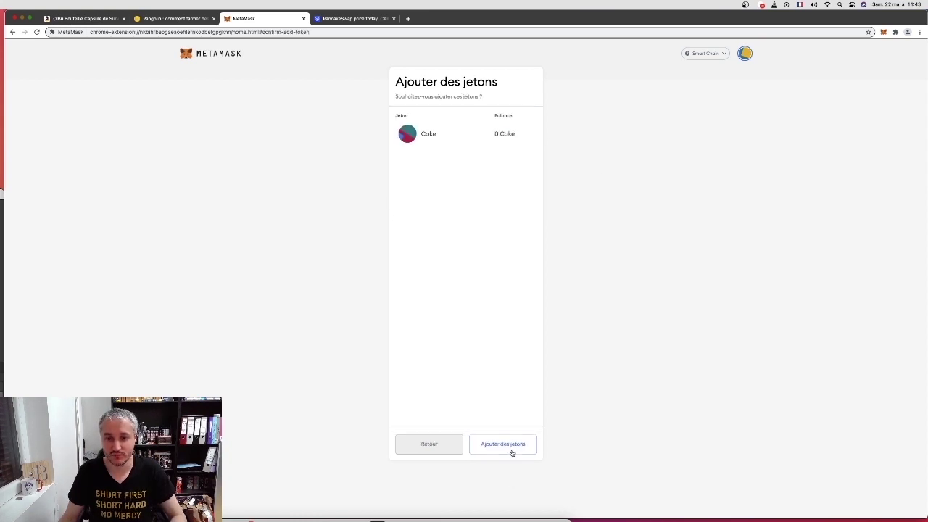
left_click(510, 448)
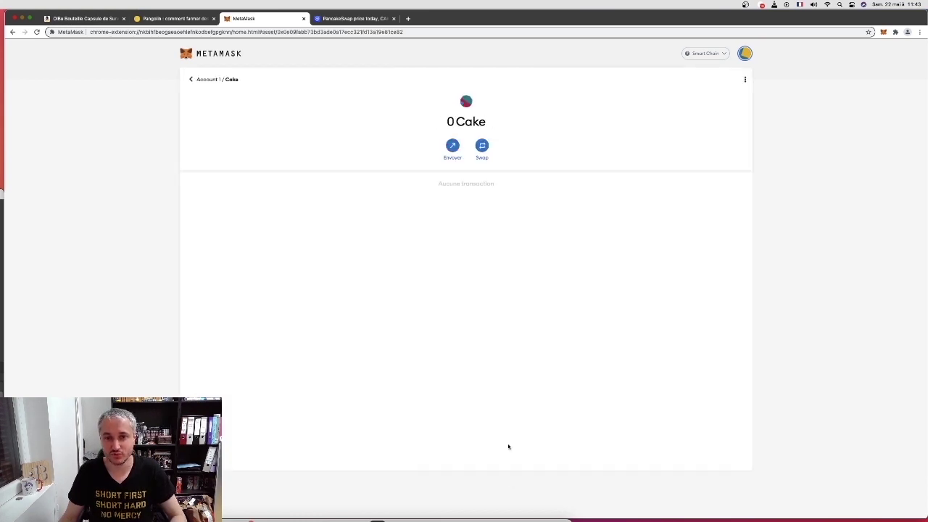
left_click(196, 80)
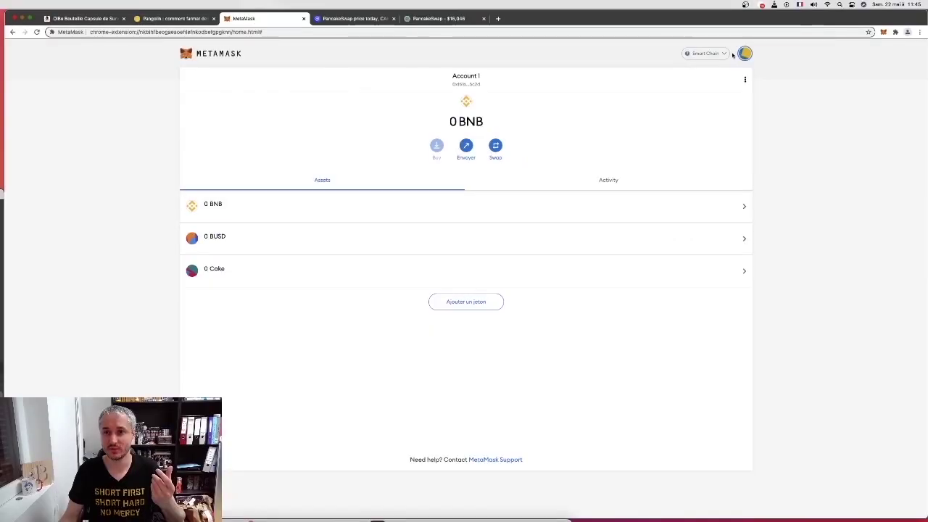
Switch the wallet's active network to the Ethereum main network
left_click(850, 23)
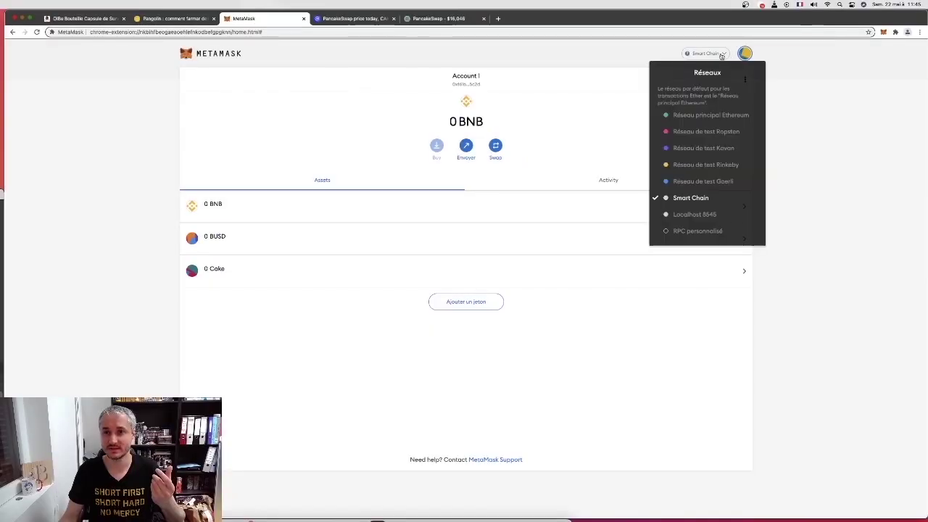
left_click(733, 116)
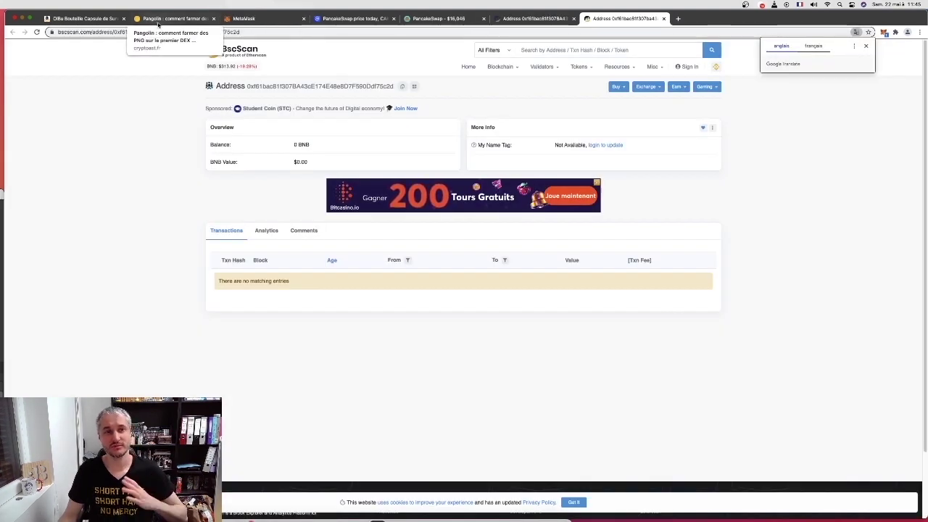
Read the Avalanche network configuration for MetaMask in Cryptoast's Pangolin article, and close the article
left_click(224, 205)
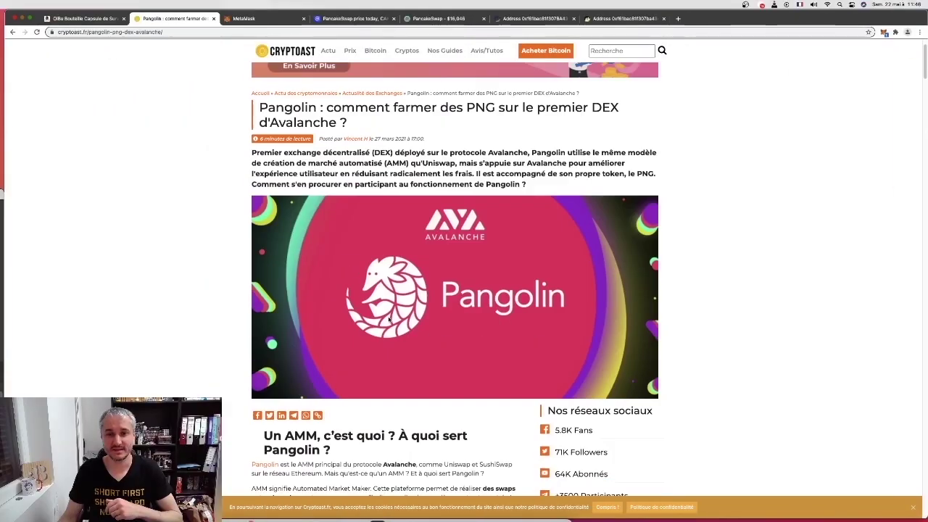
scroll(388, 319, "down", 10)
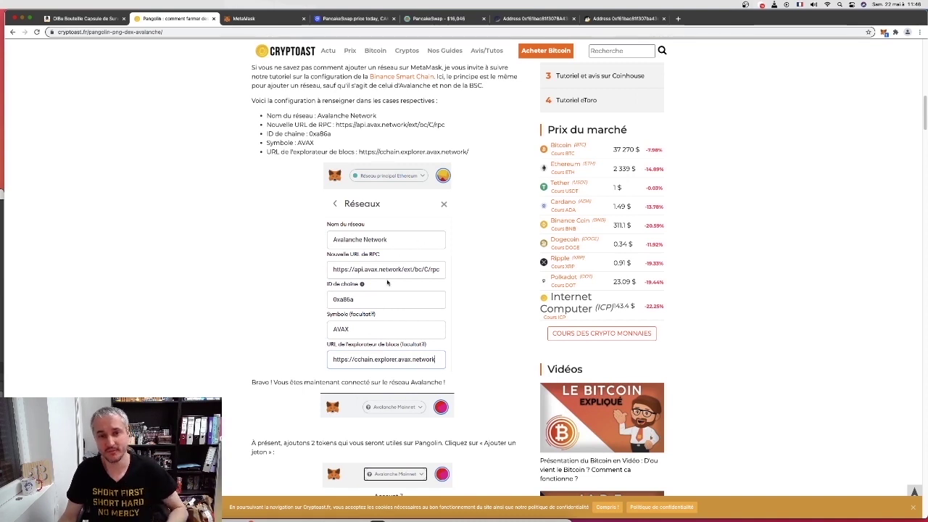
scroll(387, 297, "down", 1)
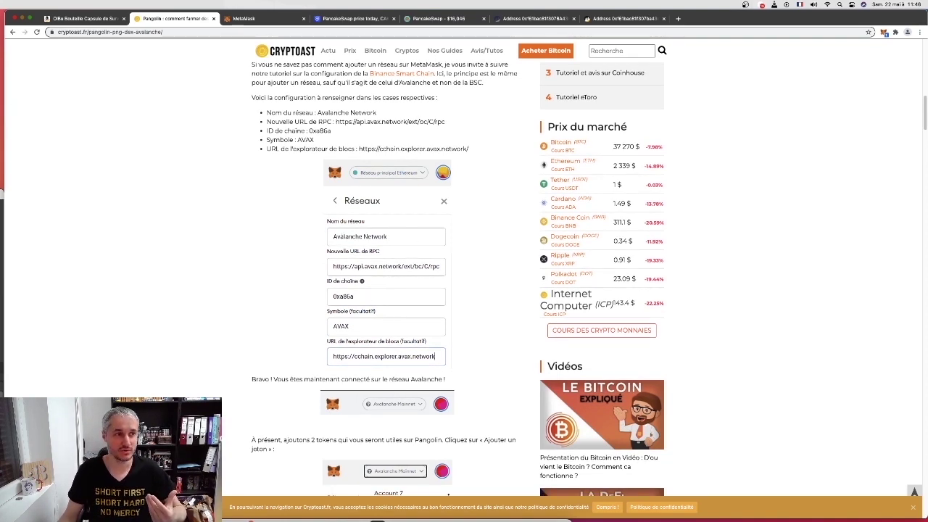
key("super+w")
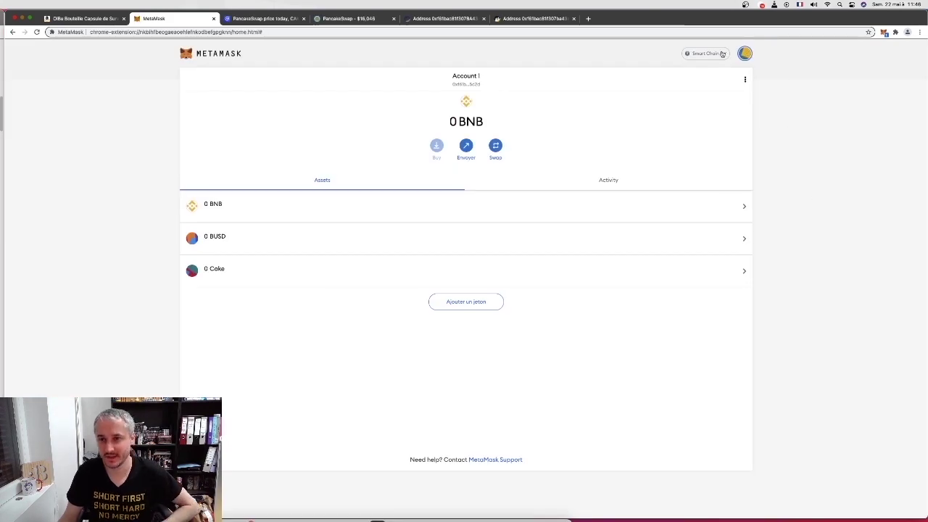
left_click(722, 52)
left_click(700, 231)
left_click(466, 190)
type("Avalanche Network")
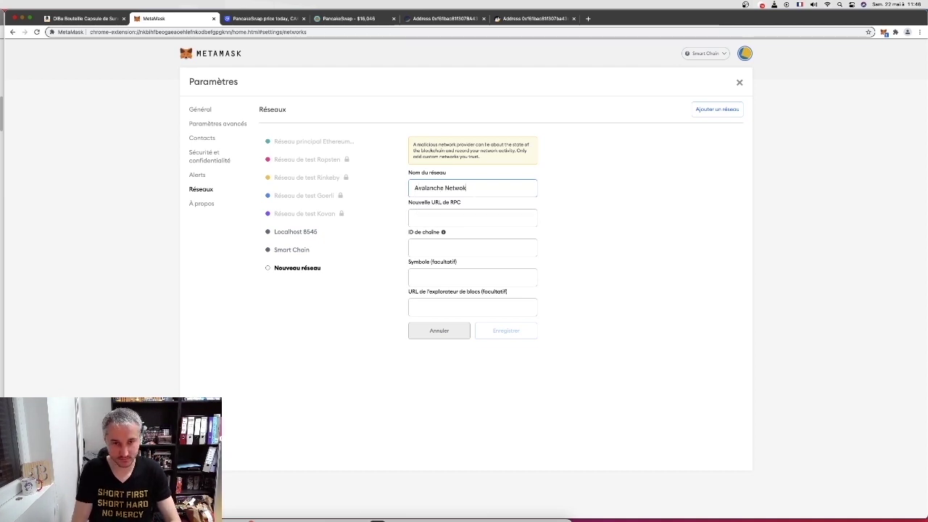
key("Tab")
type("https://api.avax.network/ext/bc/C/rpc")
key("Tab")
type("0xa86a")
key("Tab")
type("AVAX")
key("Tab")
type("https://cchain.explorer.avax.network")
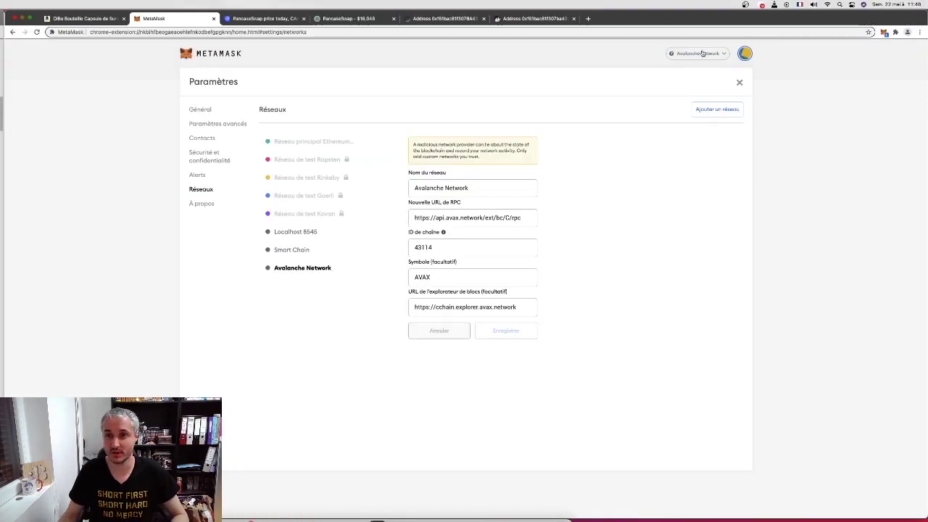
Change the active network to the Ethereum main network and back to Avalanche Network, and close the settings
left_click(697, 53)
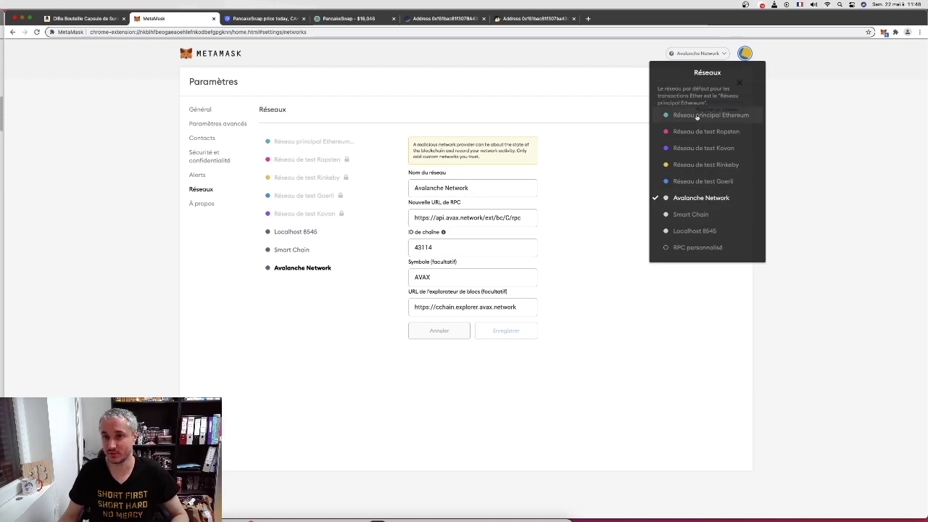
left_click(697, 117)
left_click(710, 55)
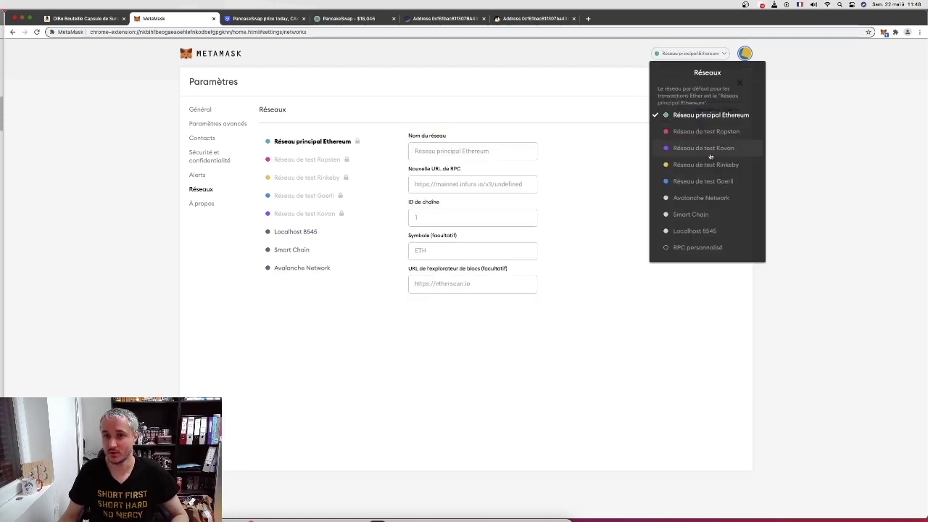
left_click(701, 200)
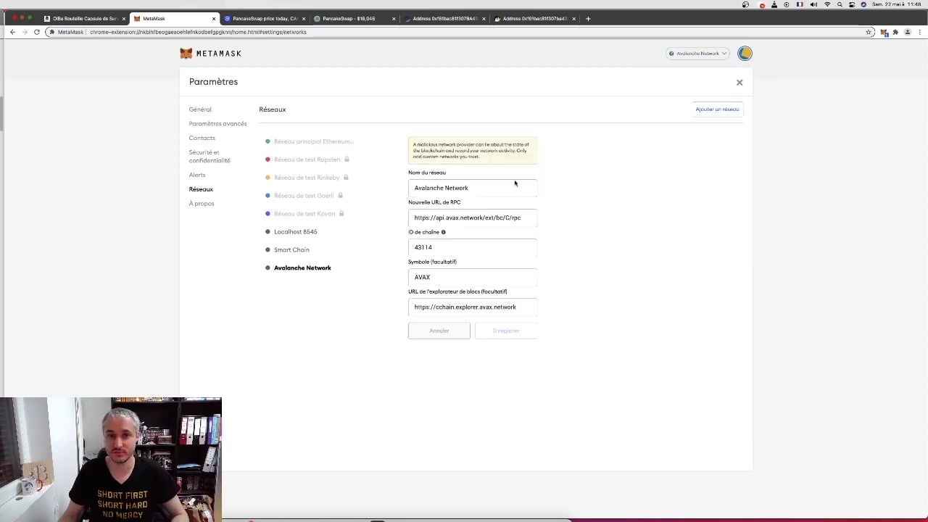
left_click(739, 85)
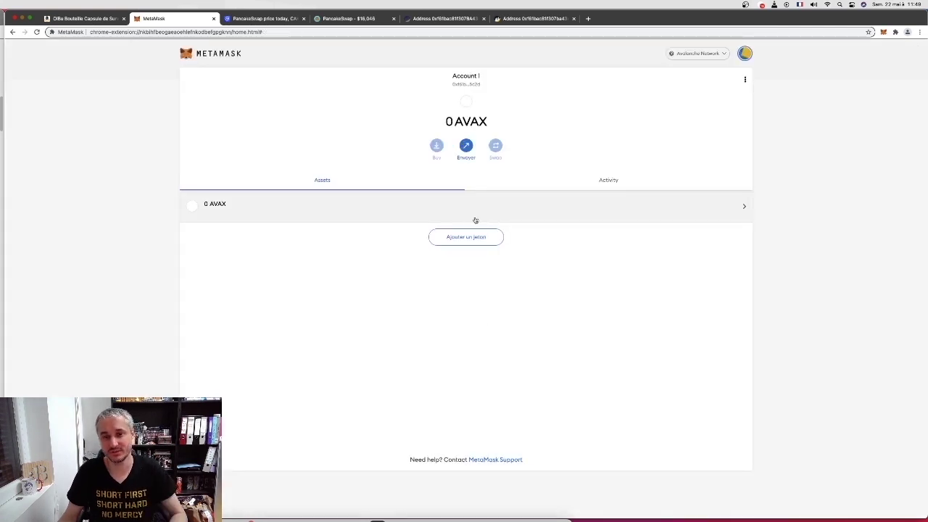
Switch to CoinMarketCap, find the Pangolin token by searching for "pangol", and copy its Avalanche Contract Chain address
left_click(264, 18)
left_click(683, 66)
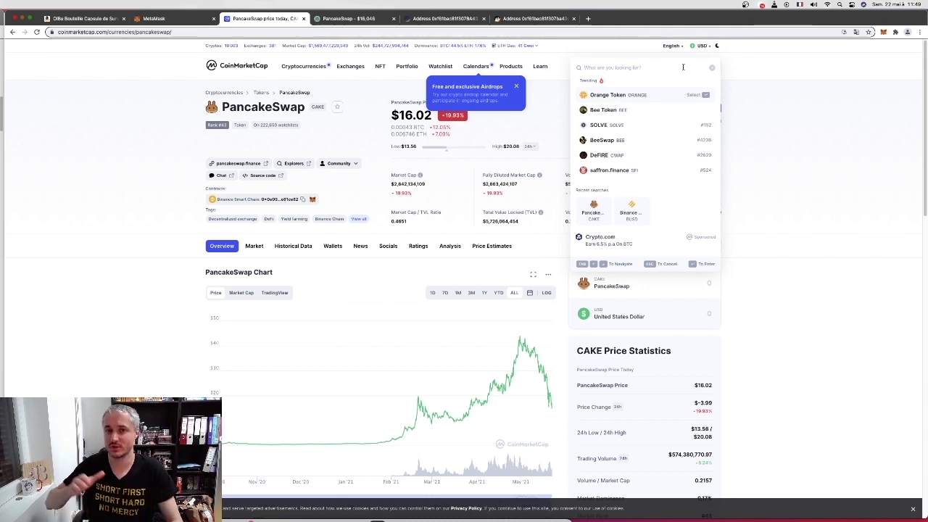
type("pan")
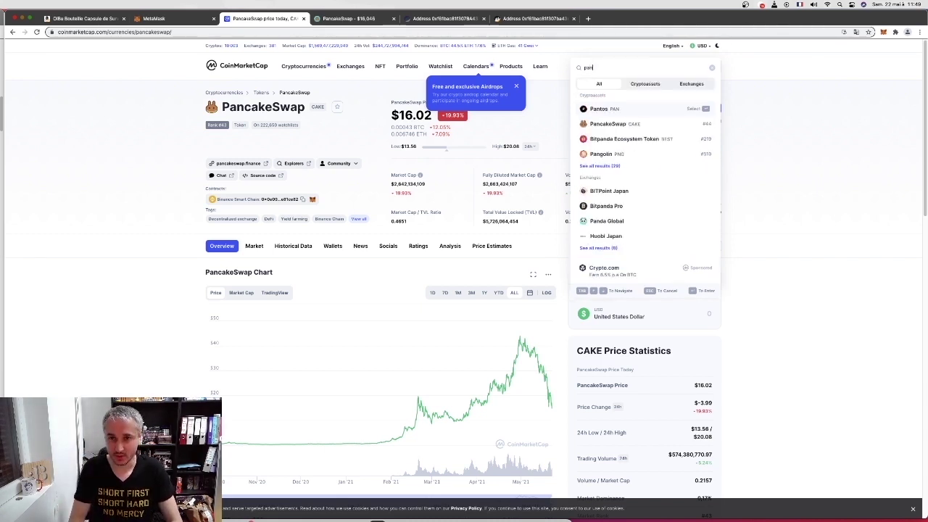
type("gol")
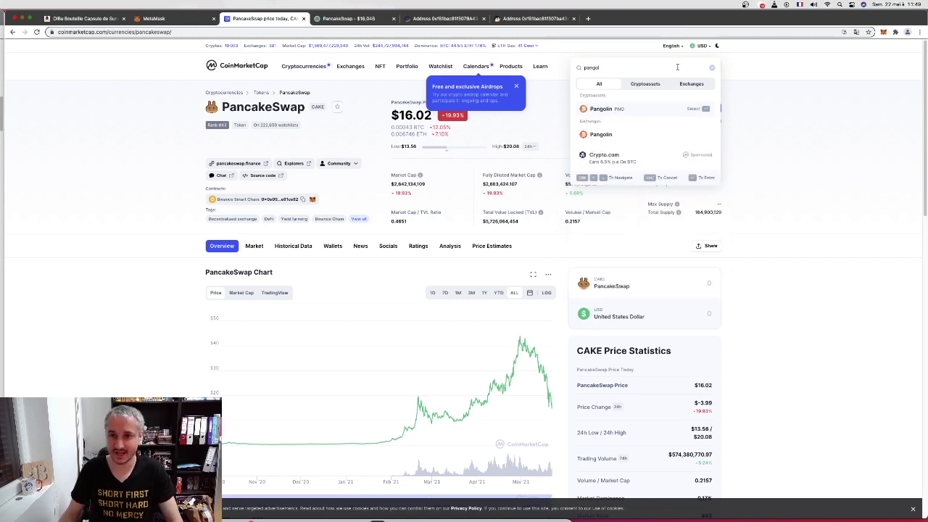
left_click(615, 112)
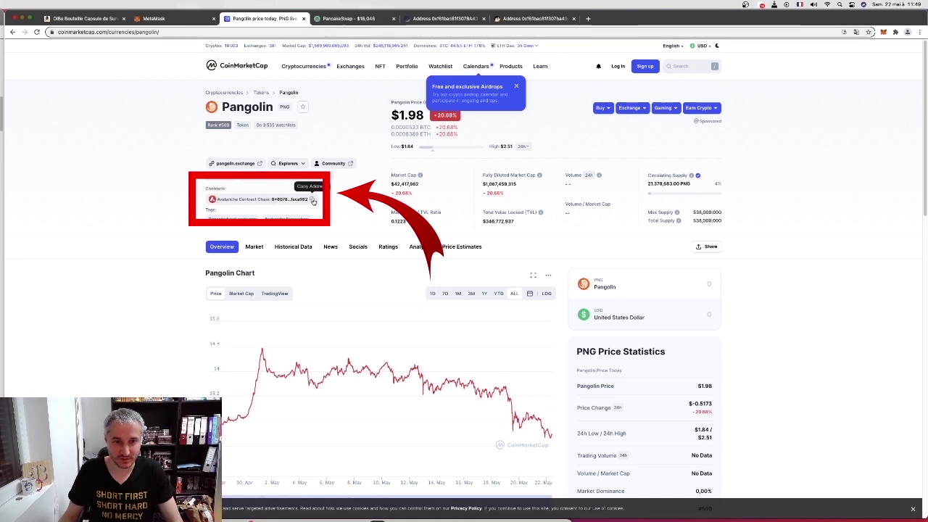
Back in MetaMask, add the PNG token using the copied contract address, and return to the account overview
left_click(165, 19)
left_click(455, 237)
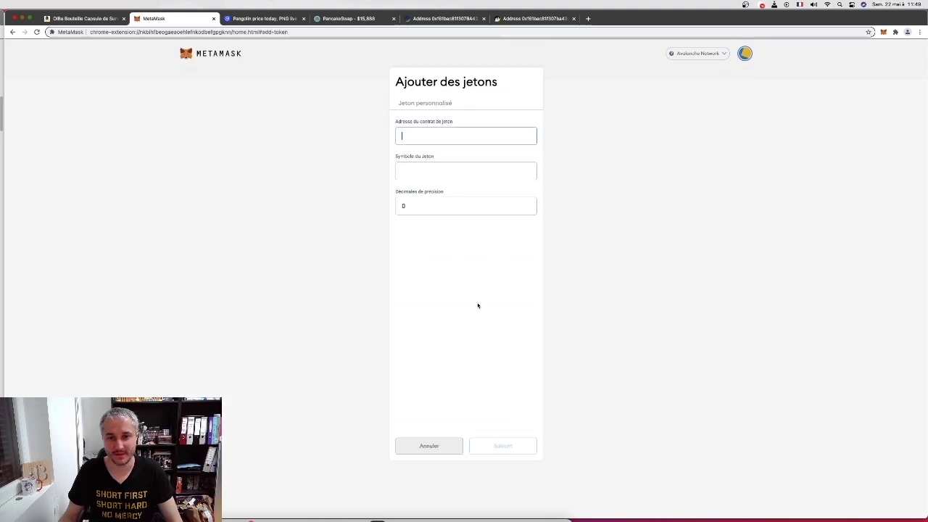
key("super+v")
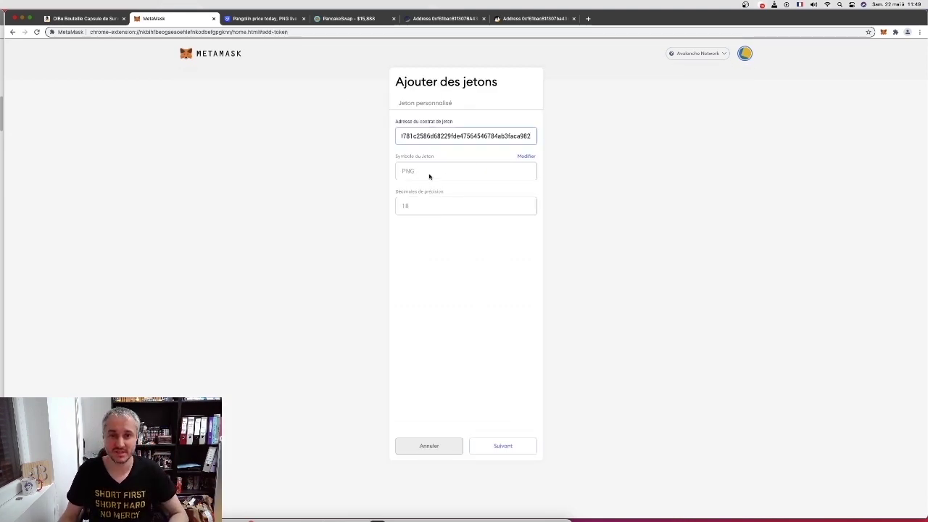
left_click(508, 447)
left_click(516, 448)
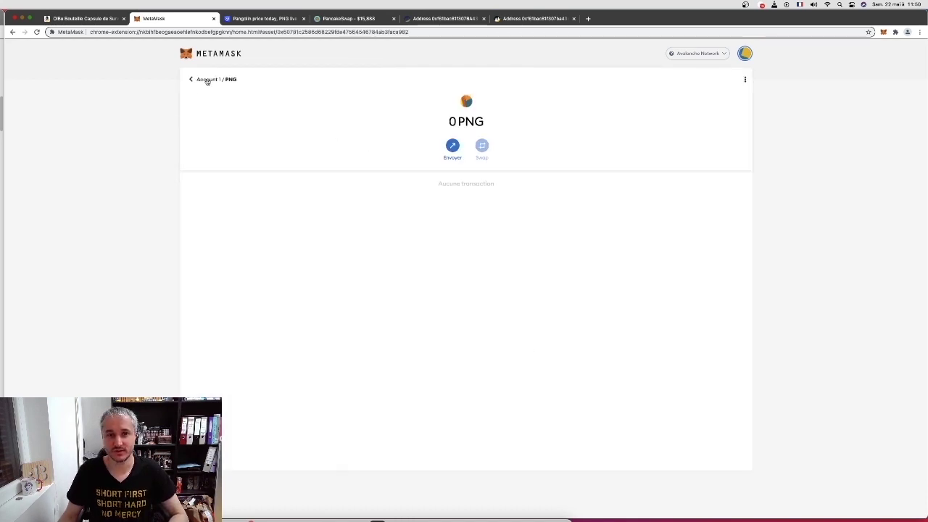
left_click(207, 82)
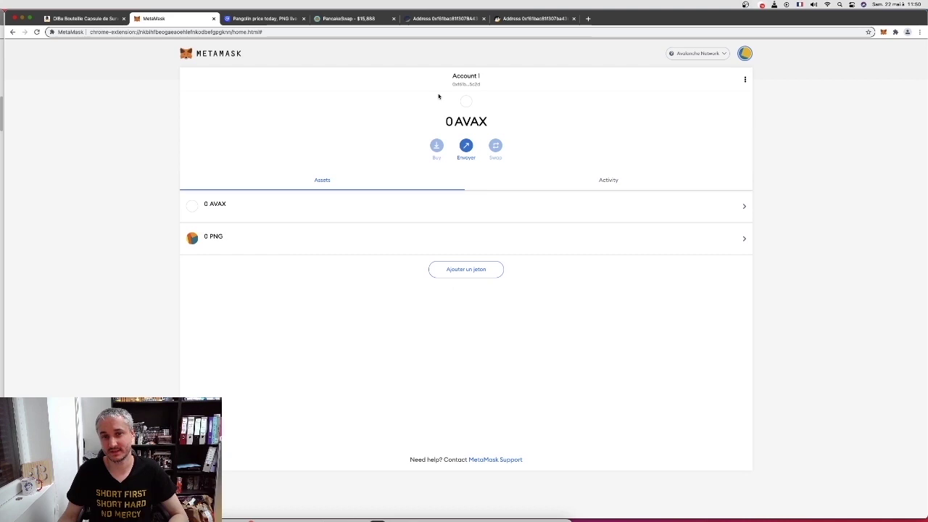